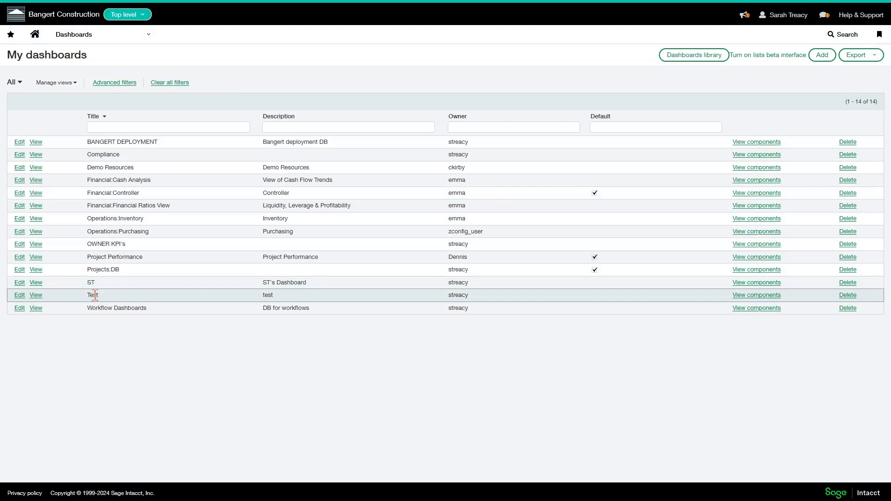
# Step: Enable the As of date, Department, Location and Project filters in the Test dashboard's properties and save them
pyautogui.click(19, 297)
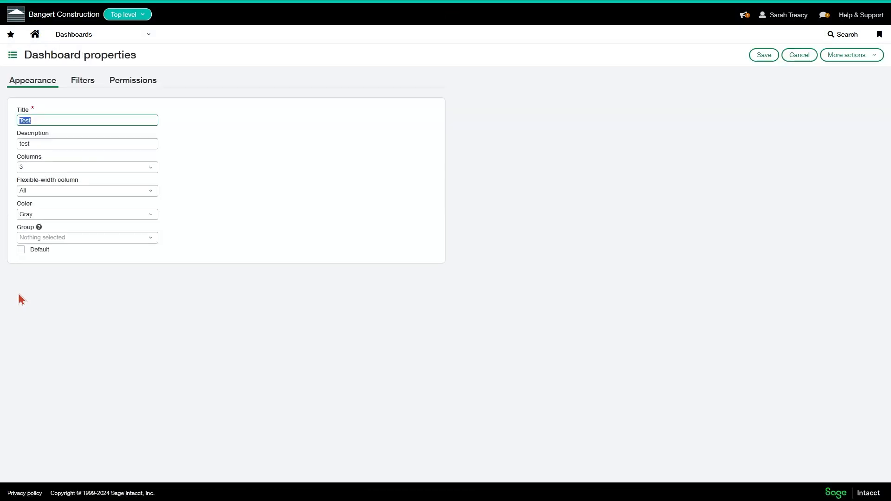
pyautogui.click(79, 86)
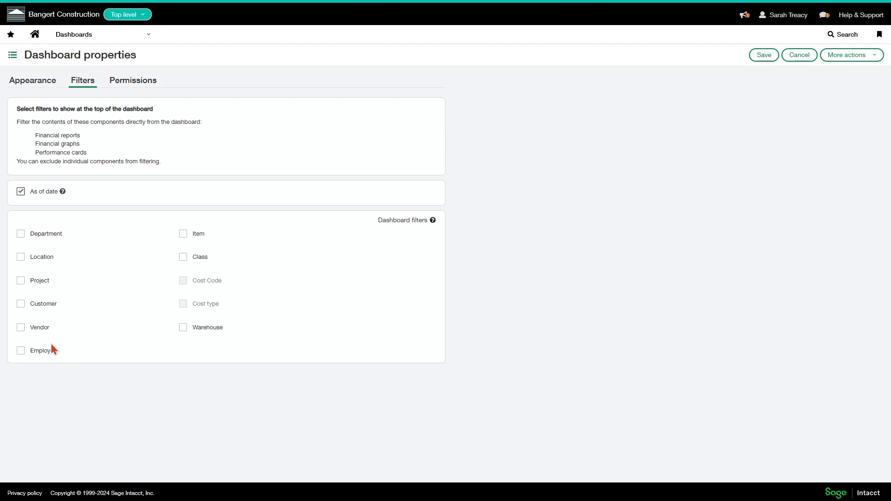
pyautogui.click(21, 256)
pyautogui.click(21, 280)
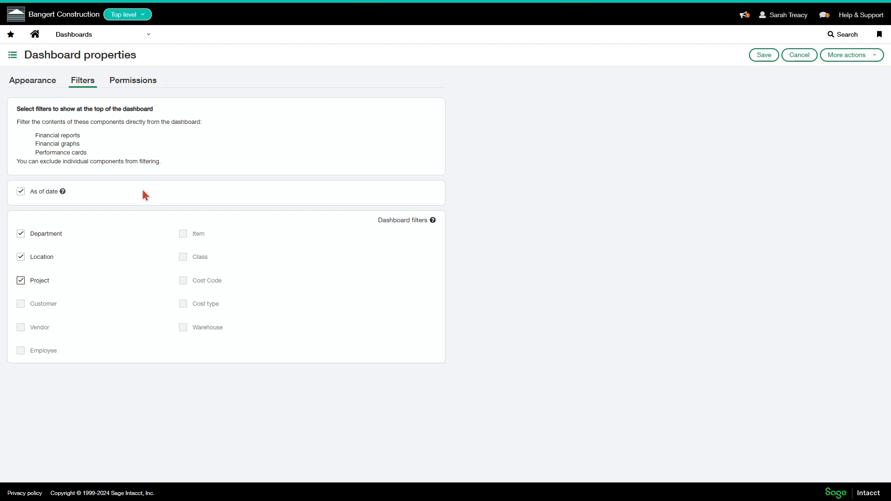
pyautogui.click(762, 58)
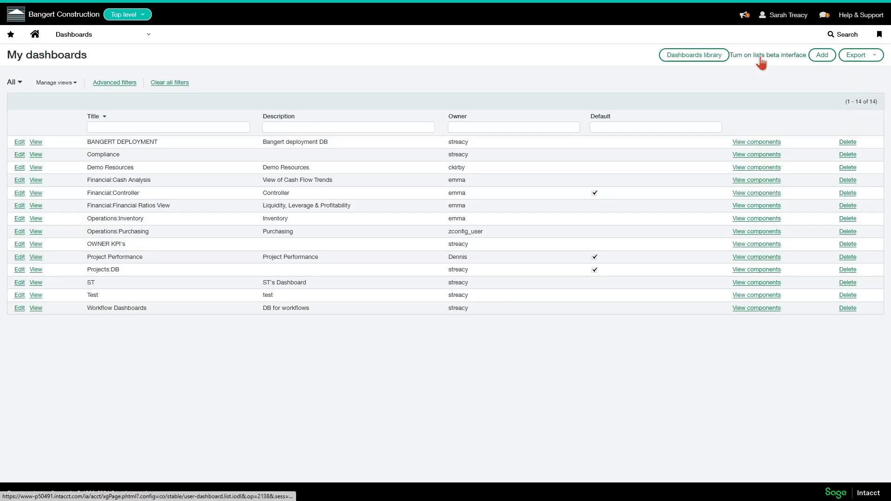
# Step: Open the Test dashboard to display its components
pyautogui.click(80, 37)
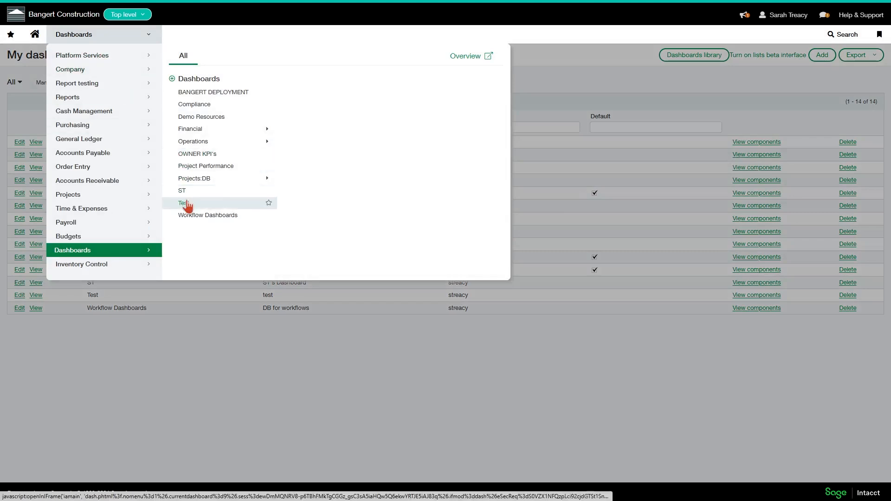
pyautogui.click(226, 366)
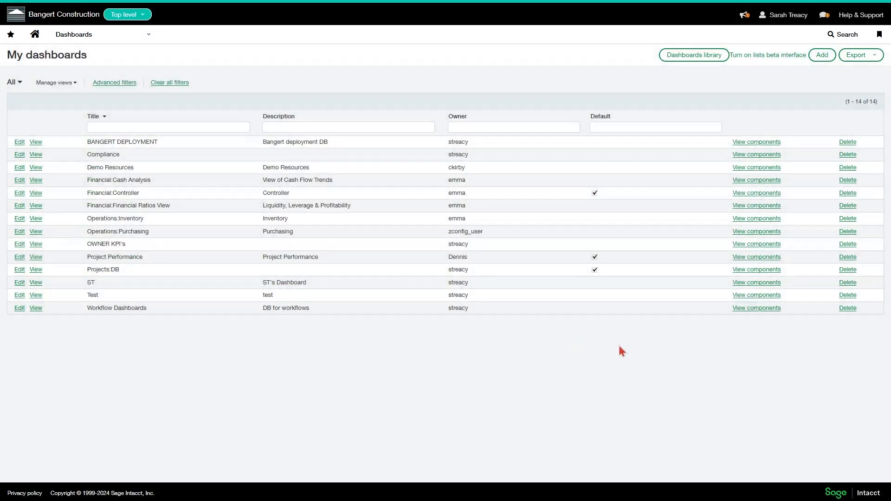
pyautogui.click(757, 298)
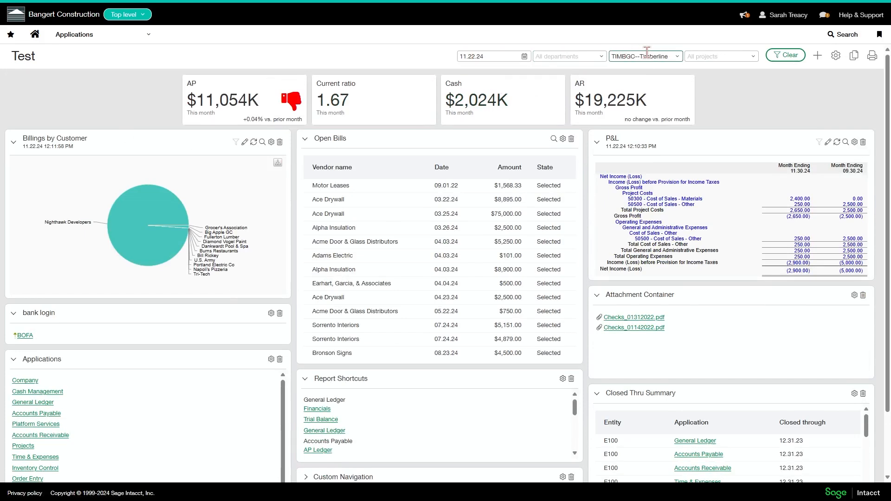
# Step: Set the dashboard's location filter to All locations and apply it
pyautogui.click(677, 61)
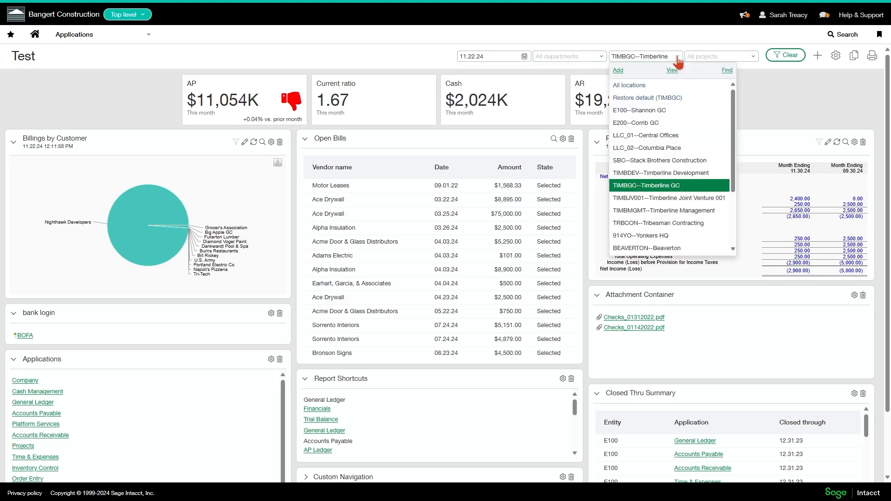
pyautogui.click(641, 85)
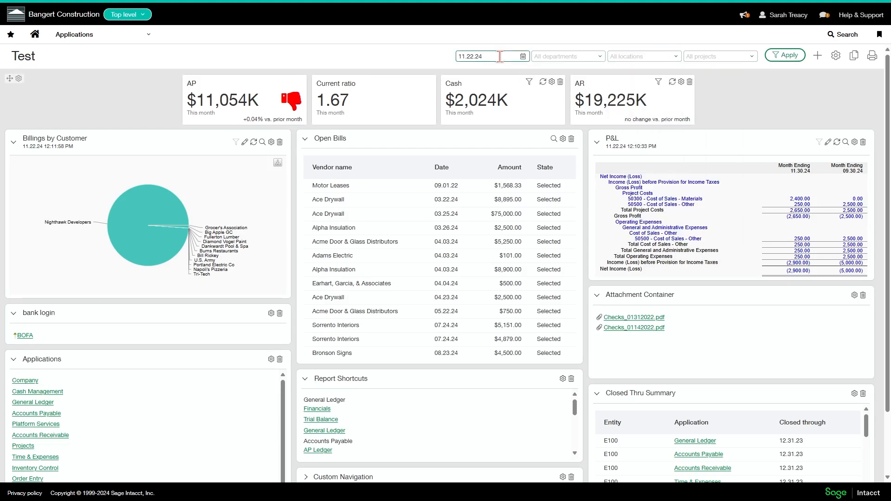
pyautogui.click(792, 56)
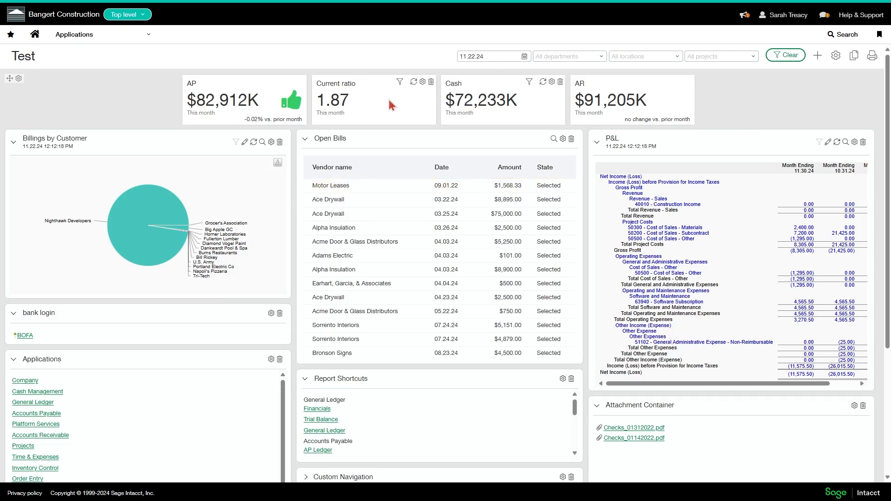
# Step: Apply an as-of date of 11.22.23 to the dashboard and review the billings chart and AP card
pyautogui.click(492, 56)
pyautogui.press('BackSpace')
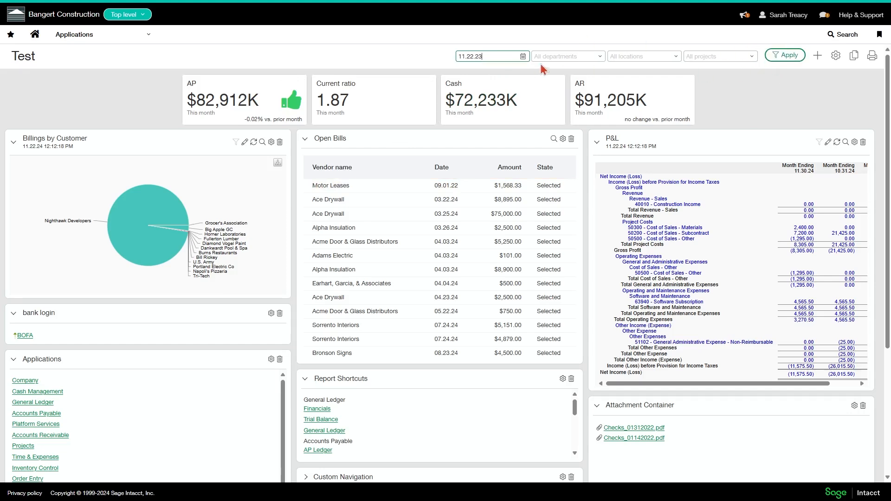
pyautogui.click(781, 57)
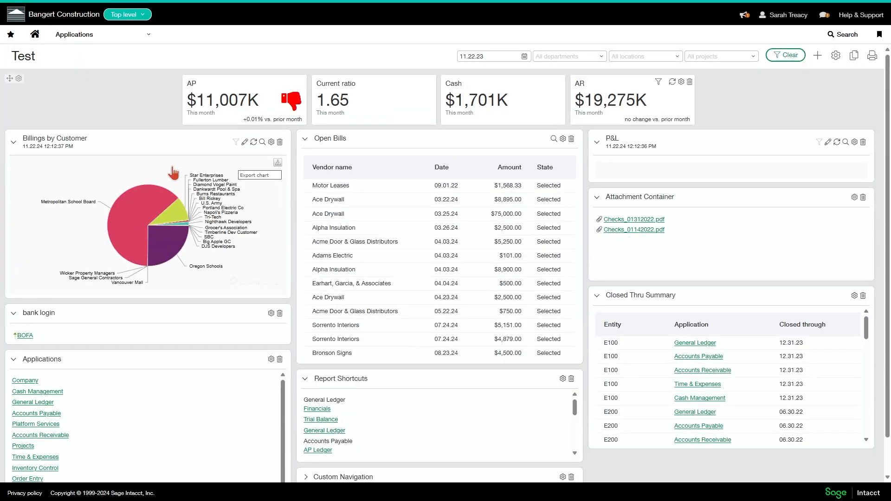
pyautogui.moveTo(163, 249)
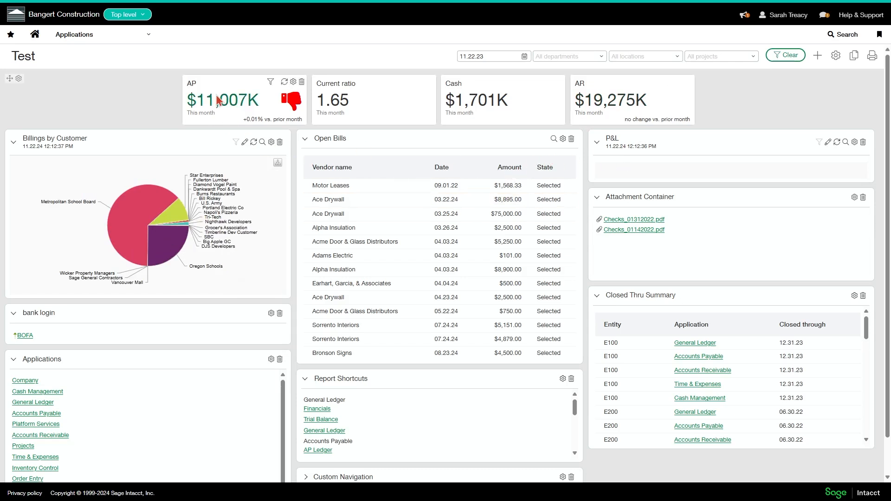
pyautogui.moveTo(204, 104)
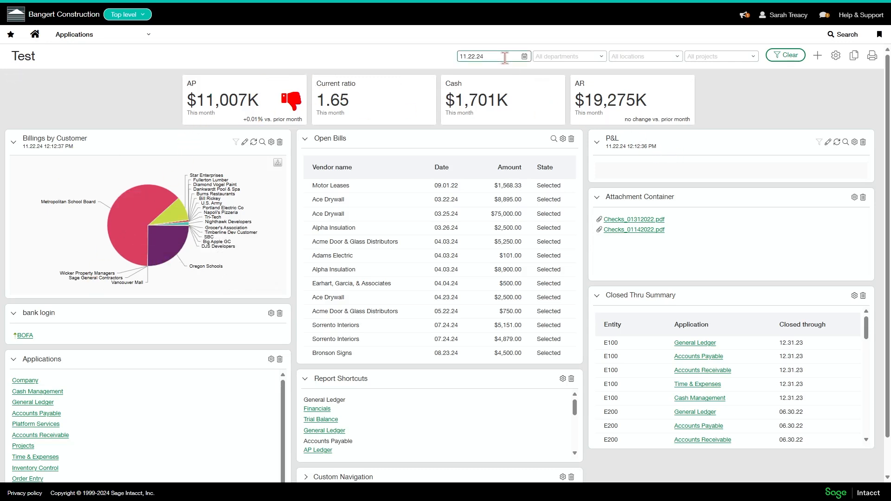
# Step: Clear the date filter and apply the OPERATIONS--Construction Operations department filter to the dashboard
pyautogui.click(791, 56)
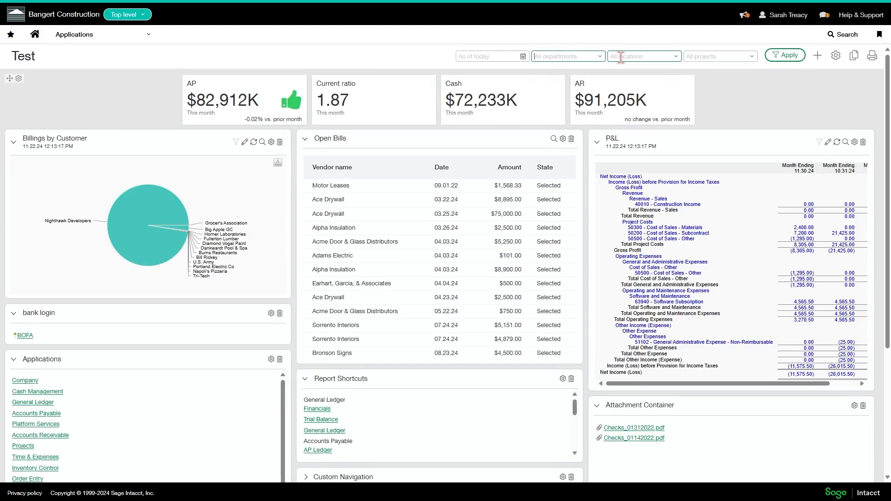
pyautogui.click(578, 57)
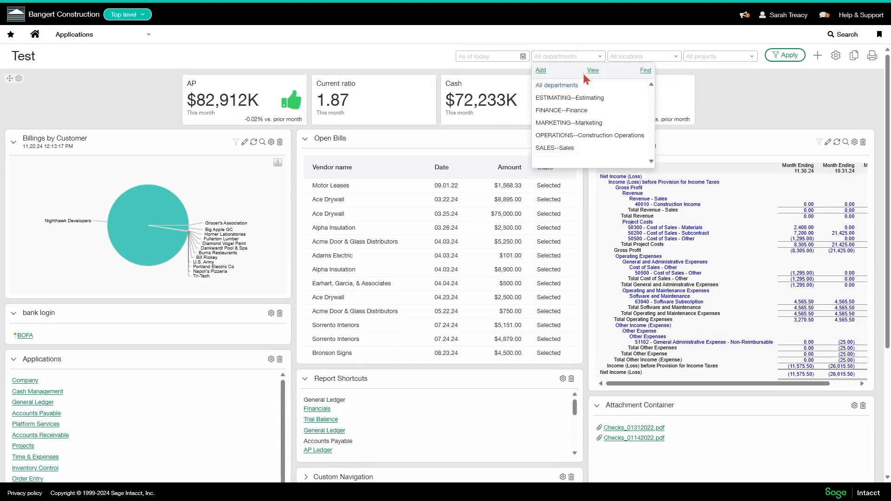
pyautogui.click(566, 136)
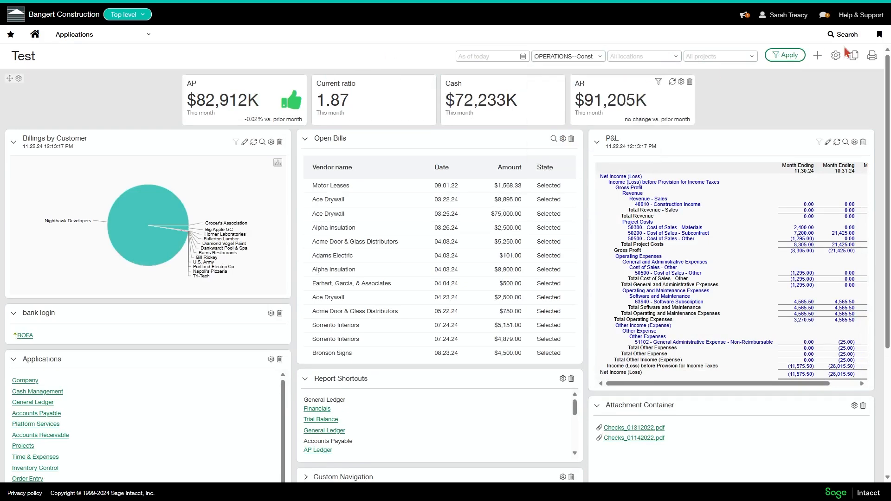
pyautogui.click(786, 57)
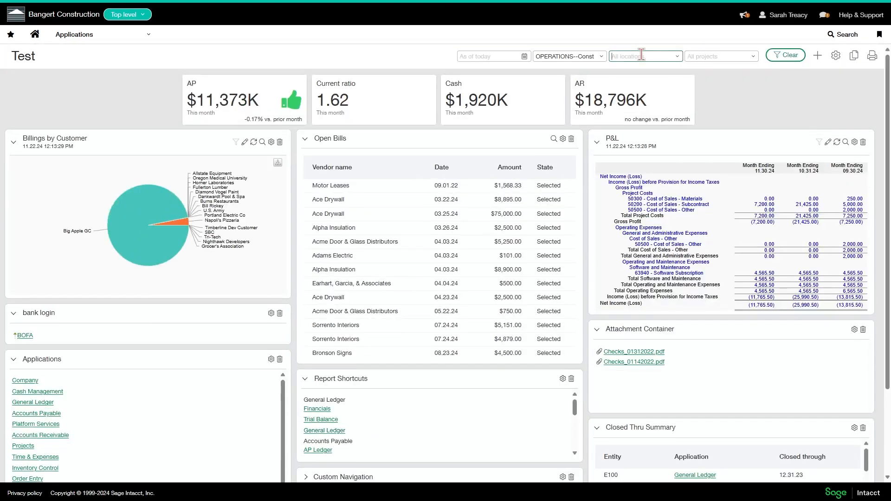
pyautogui.click(716, 55)
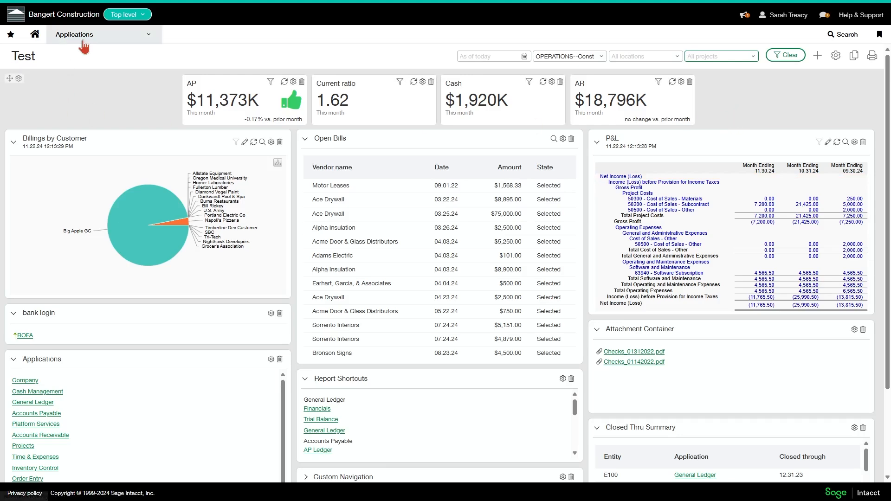
# Step: Set the start page to Dashboard in the display section of the personal preferences
pyautogui.click(35, 34)
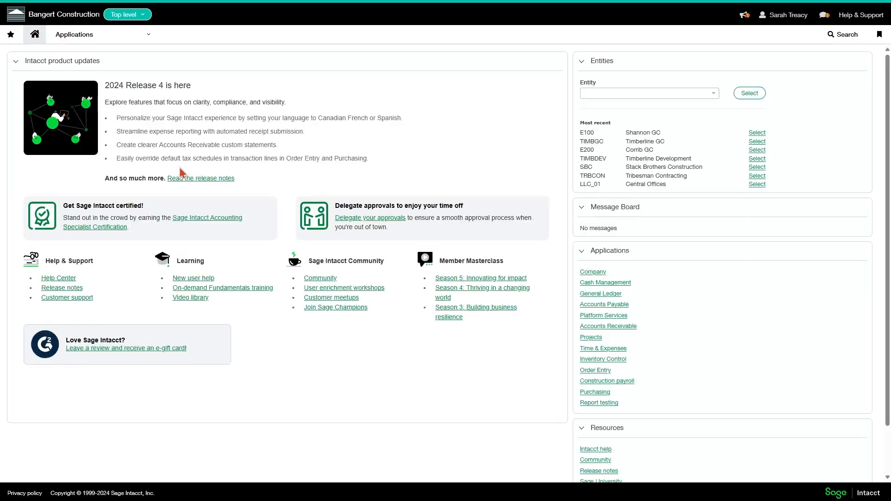
pyautogui.click(780, 22)
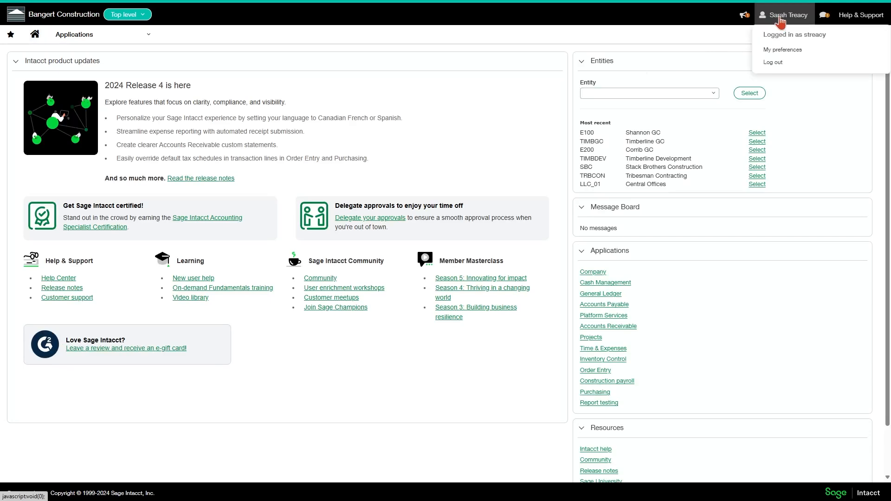
pyautogui.click(784, 50)
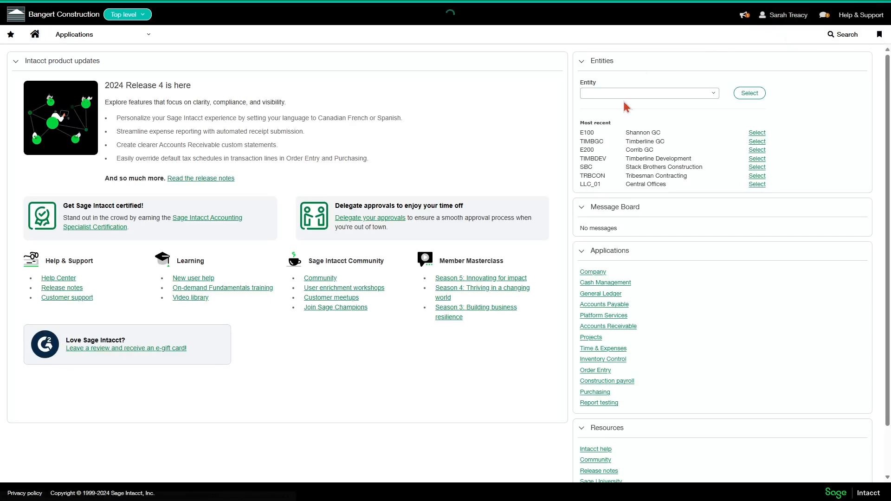
pyautogui.scroll(-5, 236, 199)
pyautogui.scroll(-15, 235, 196)
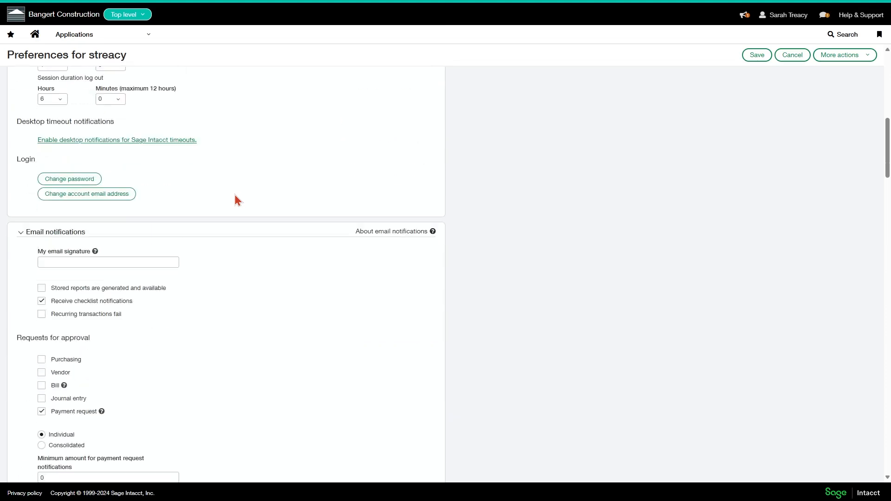
pyautogui.scroll(-3, 234, 198)
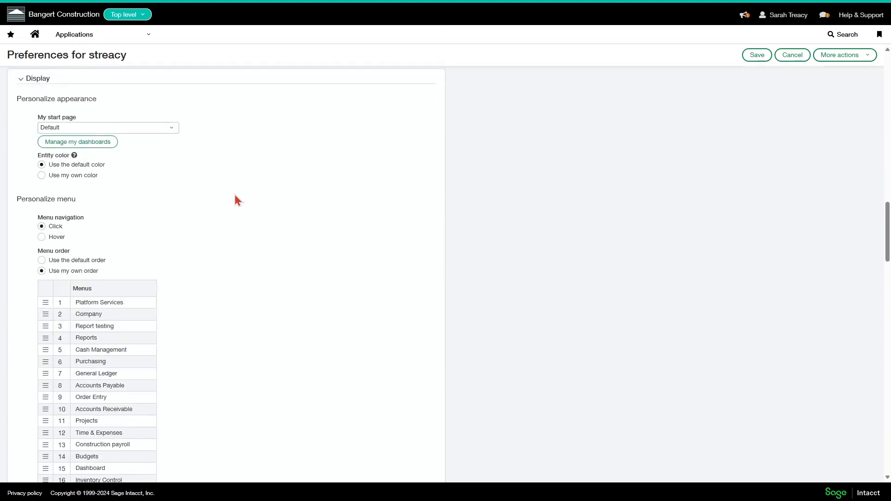
pyautogui.scroll(2, 235, 199)
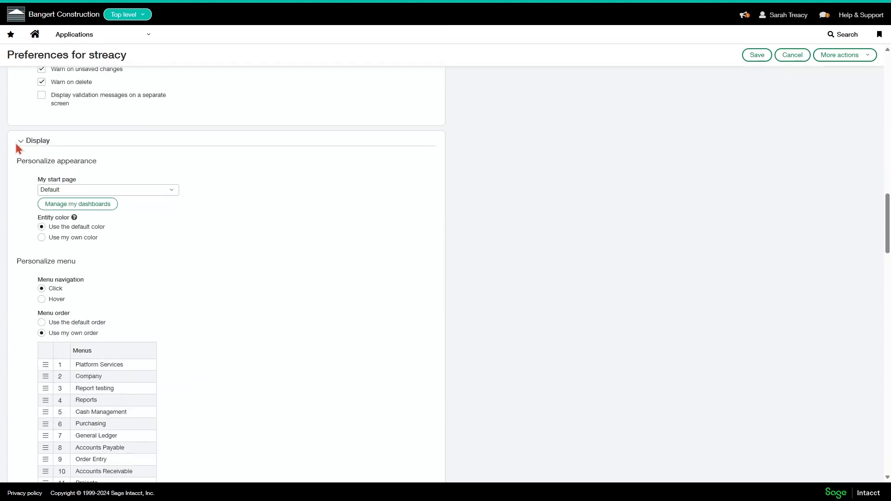
pyautogui.click(63, 191)
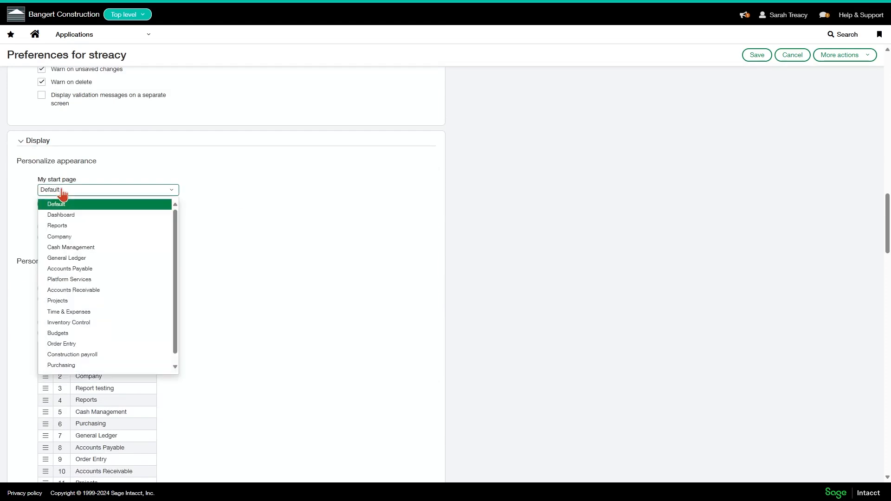
pyautogui.click(70, 216)
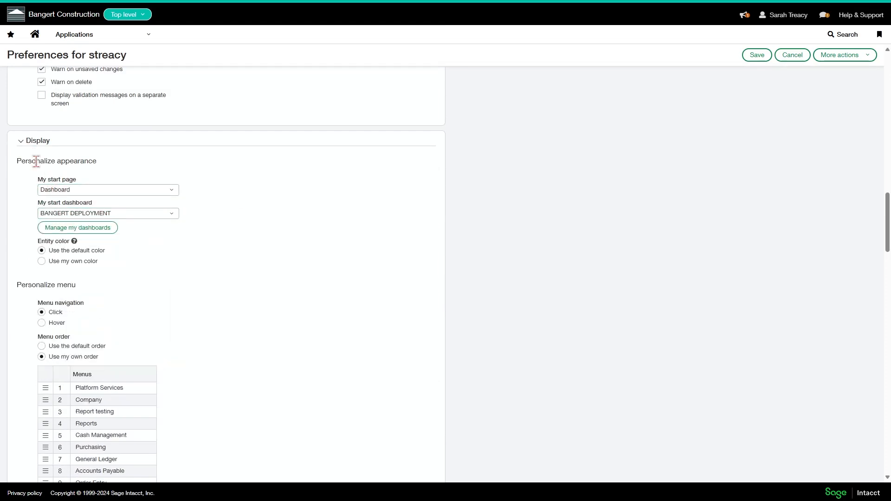
# Step: Choose Test as the start dashboard and return to the home page without saving the preferences
pyautogui.click(115, 215)
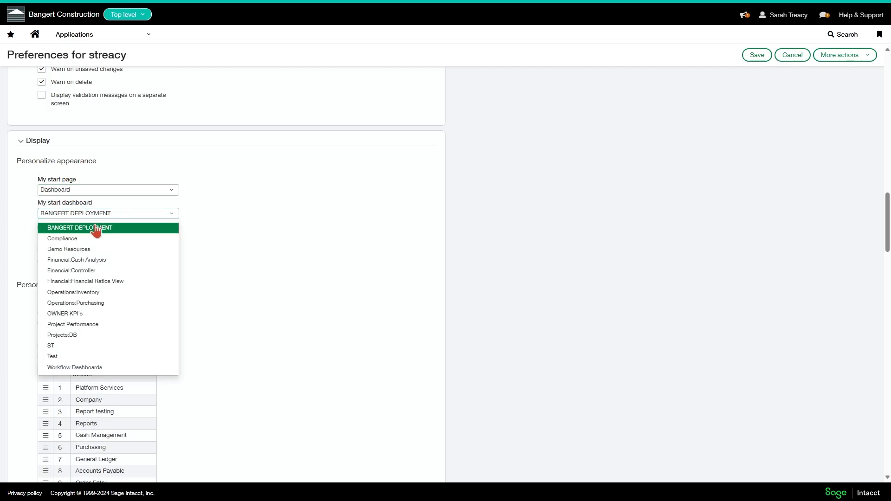
pyautogui.click(59, 359)
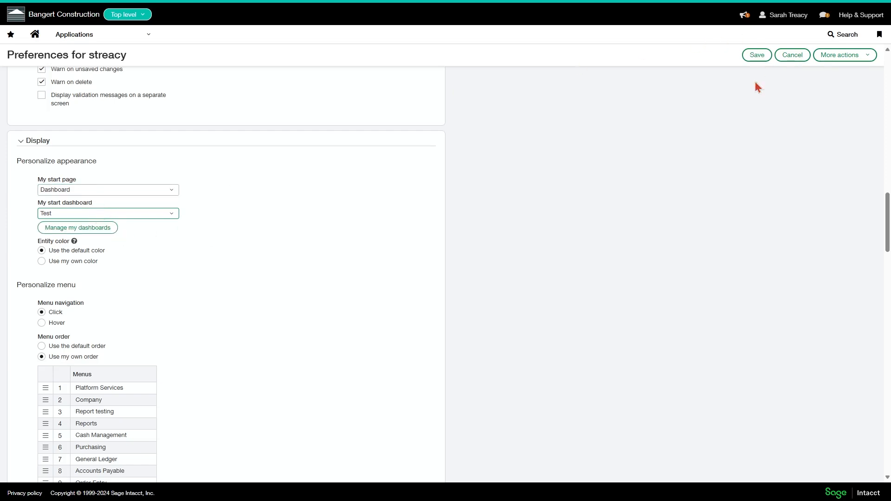
pyautogui.click(35, 40)
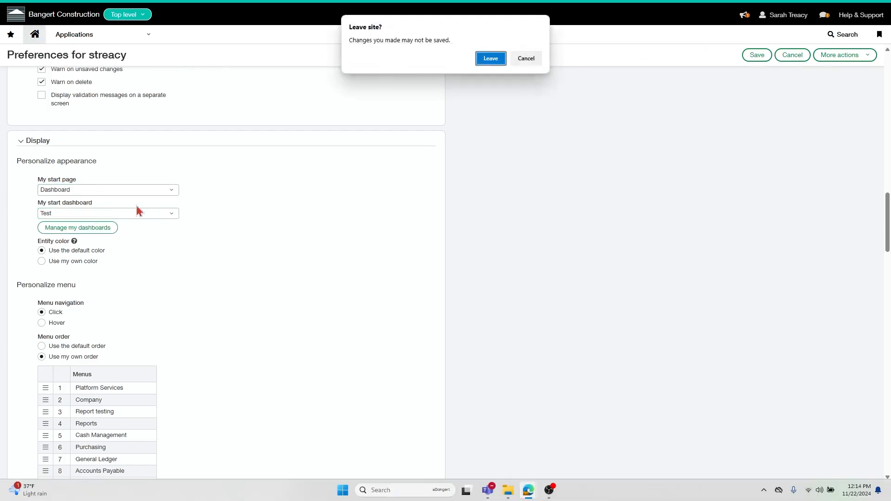
pyautogui.click(487, 58)
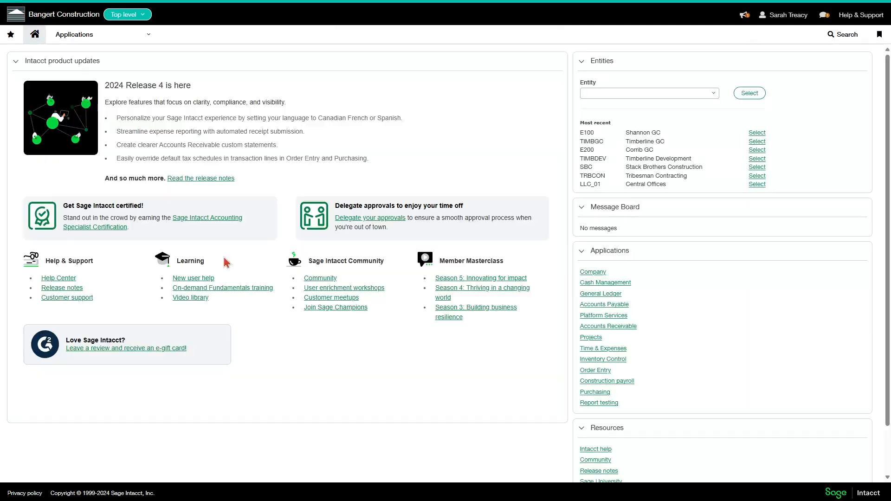